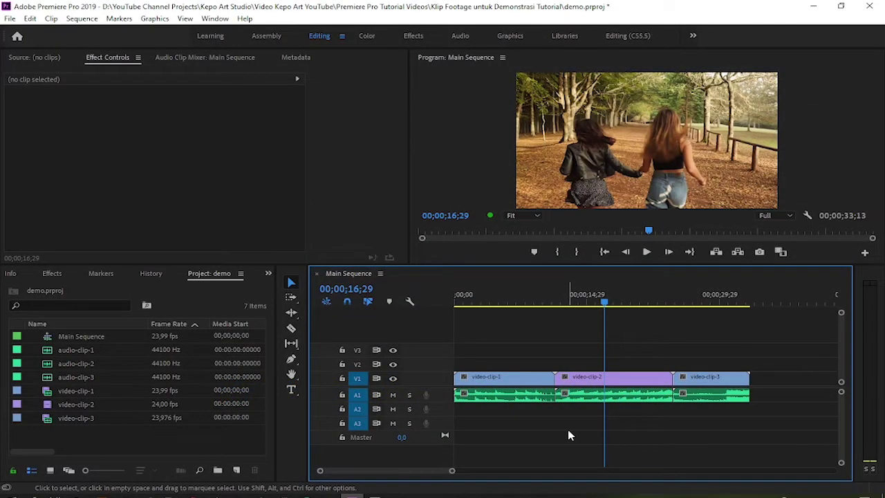
# Scrub the timeline, then select Main Sequence and each audio and video clip in the project list
pyautogui.moveTo(606, 302)
pyautogui.mouseDown()
pyautogui.moveTo(664, 340)
pyautogui.moveTo(620, 351)
pyautogui.mouseUp()
pyautogui.click(111, 336)
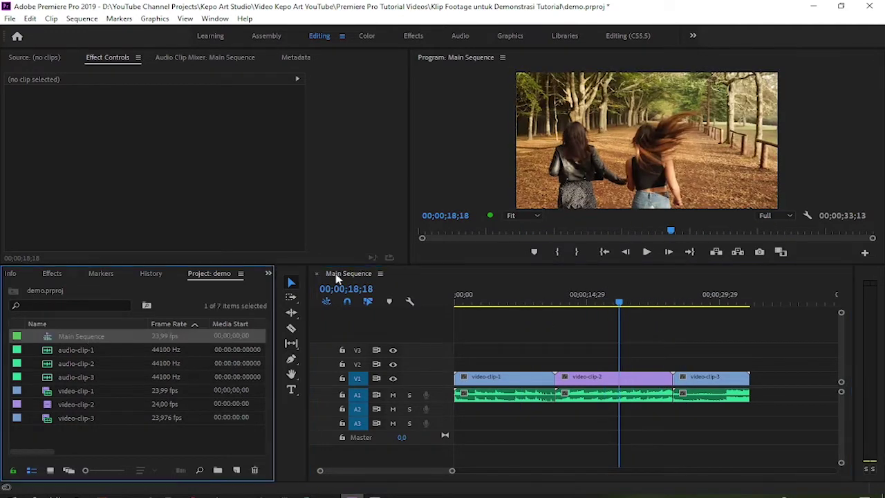
pyautogui.click(89, 364)
pyautogui.click(91, 377)
pyautogui.click(92, 390)
pyautogui.click(92, 405)
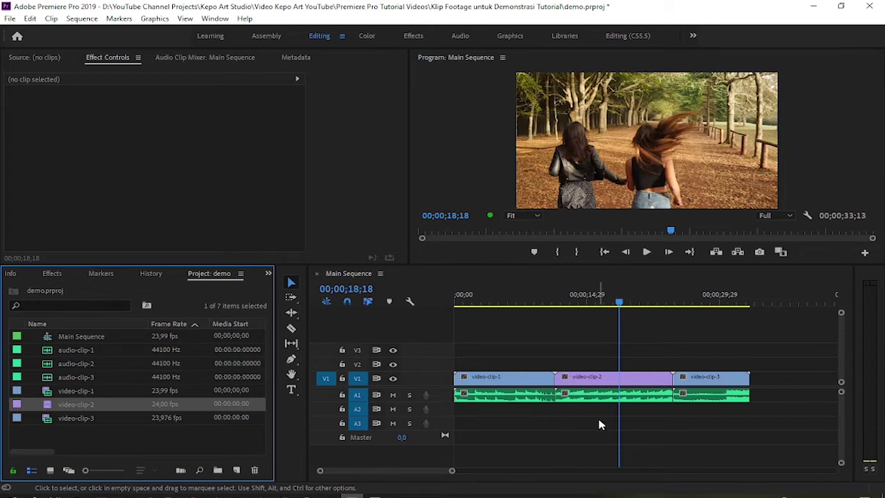
# Nest video-clip-1 and video-clip-2 with their audio as Nested Sequence 01
pyautogui.moveTo(605, 418); pyautogui.dragTo(514, 367)
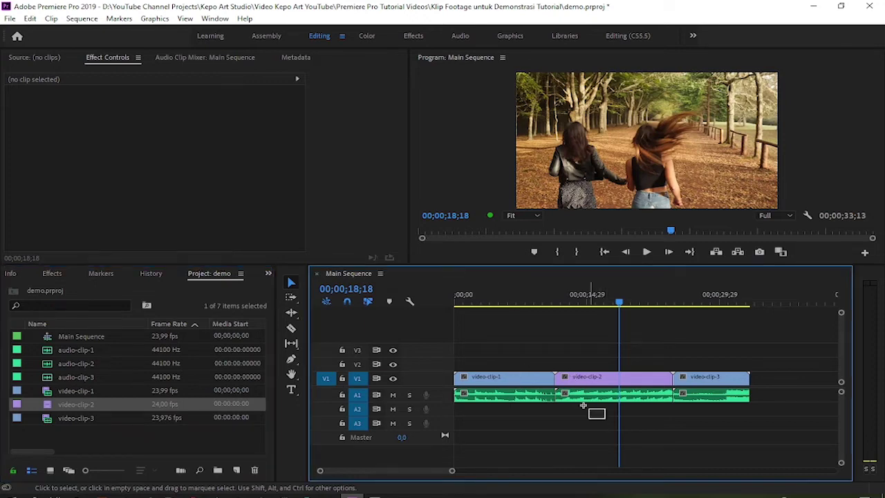
pyautogui.rightClick(519, 384)
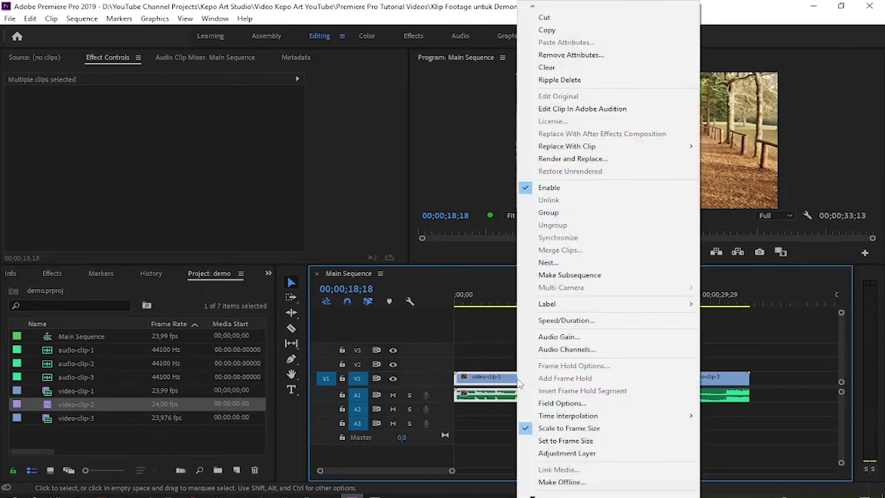
pyautogui.click(573, 263)
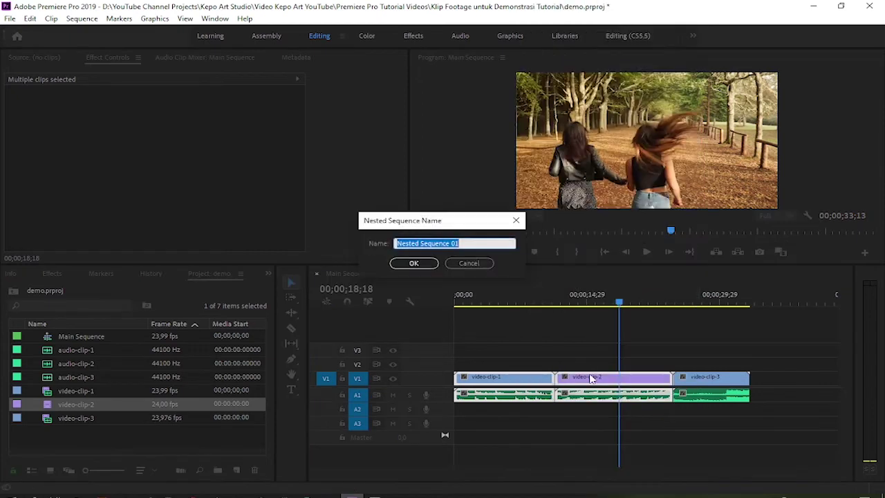
pyautogui.click(425, 263)
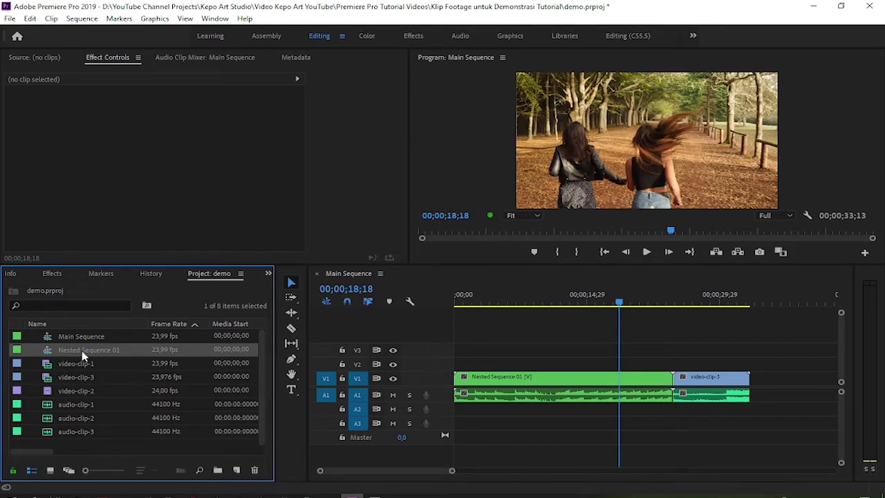
# Inspect Nested Sequence 01's contents, then undo the nest in Main Sequence with Ctrl+Z
pyautogui.moveTo(623, 304); pyautogui.dragTo(598, 335)
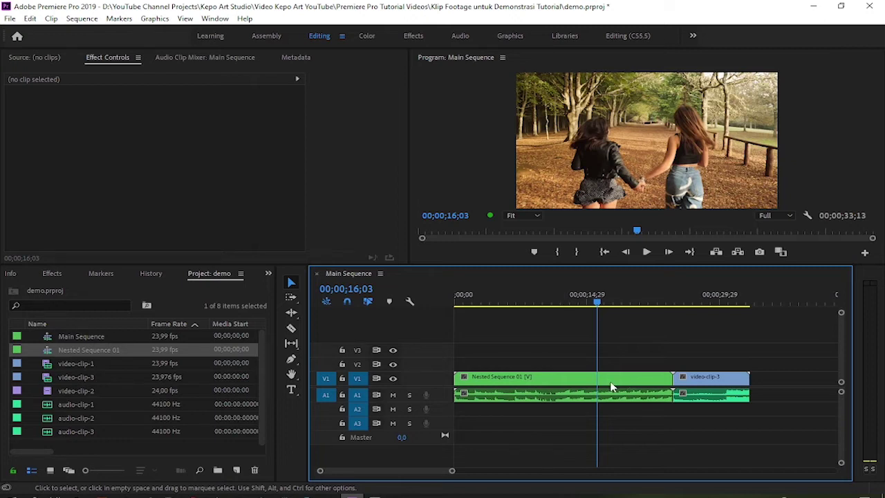
pyautogui.doubleClick(567, 380)
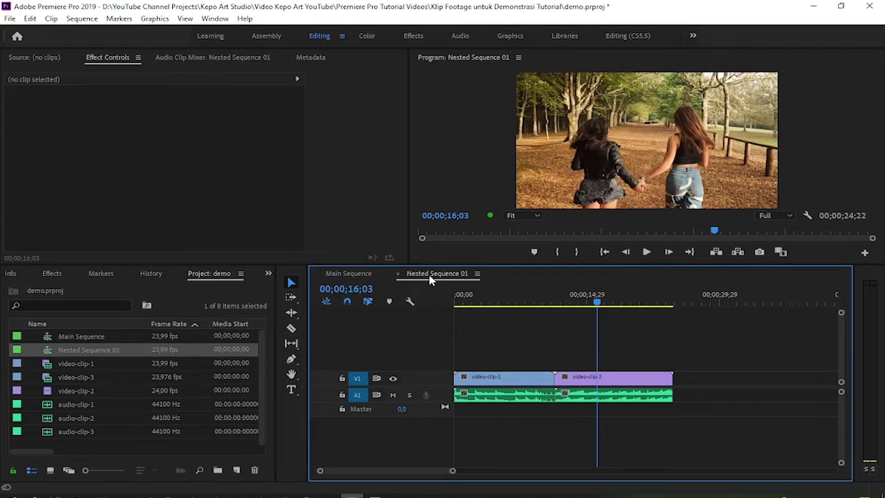
pyautogui.click(350, 277)
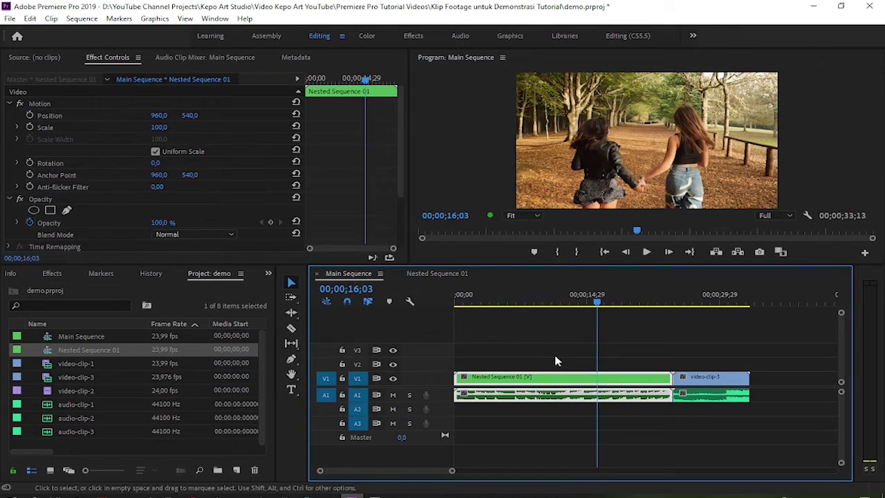
pyautogui.moveTo(538, 381)
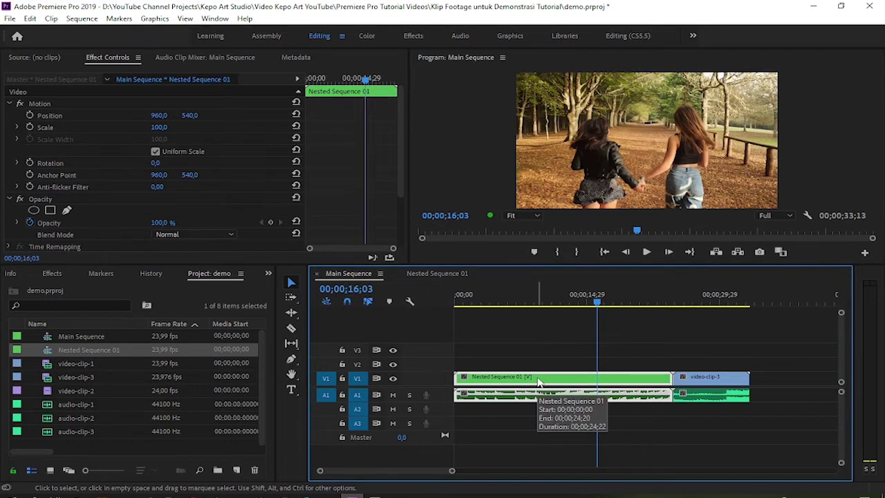
pyautogui.hotkey('ctrl', 'z')
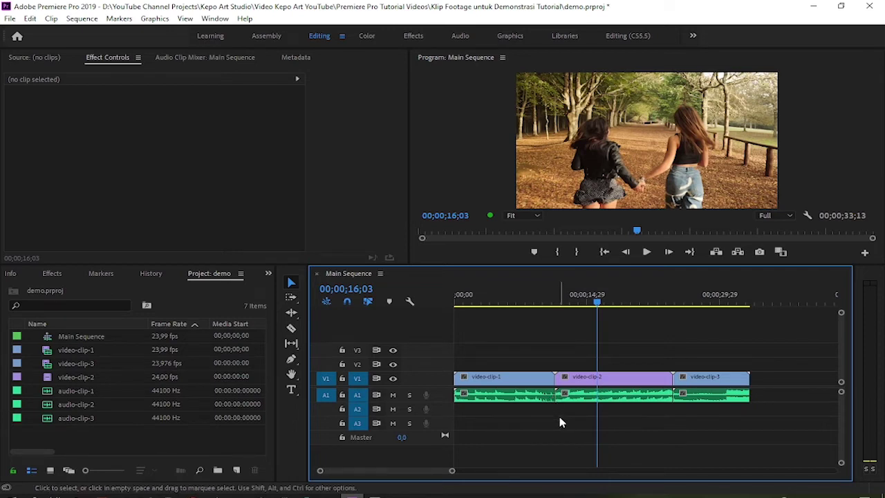
pyautogui.moveTo(618, 417); pyautogui.dragTo(501, 366)
pyautogui.rightClick(525, 381)
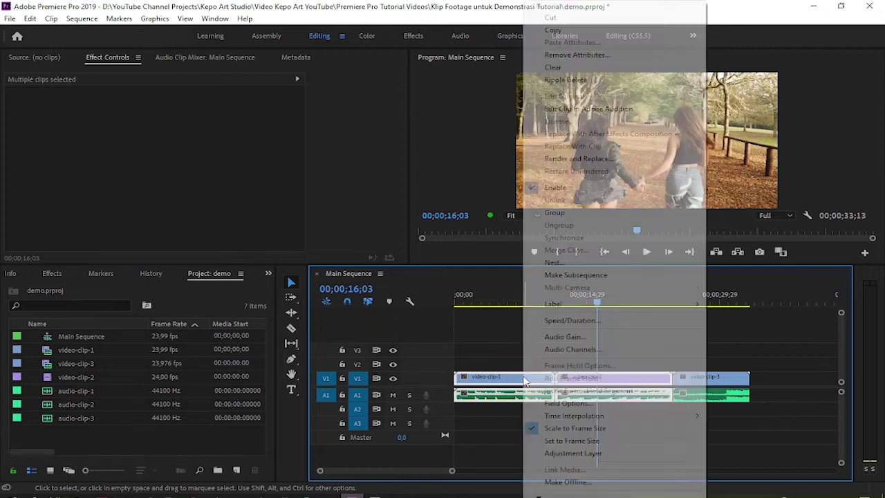
pyautogui.click(587, 217)
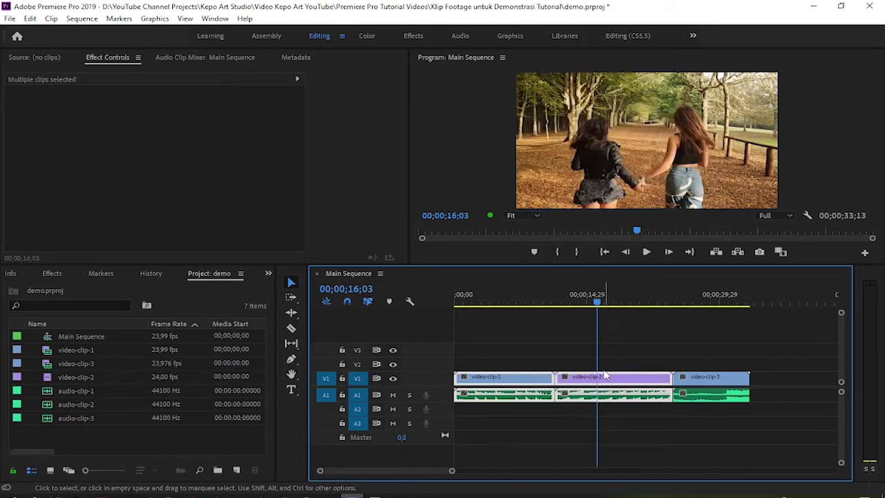
pyautogui.moveTo(580, 385); pyautogui.dragTo(798, 362)
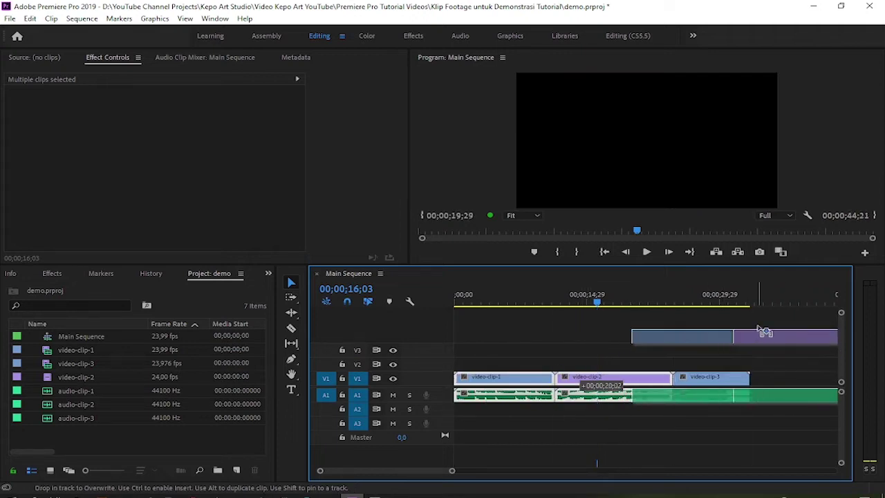
pyautogui.moveTo(798, 363)
pyautogui.mouseDown()
pyautogui.moveTo(646, 335)
pyautogui.moveTo(621, 394)
pyautogui.mouseUp()
pyautogui.rightClick(621, 395)
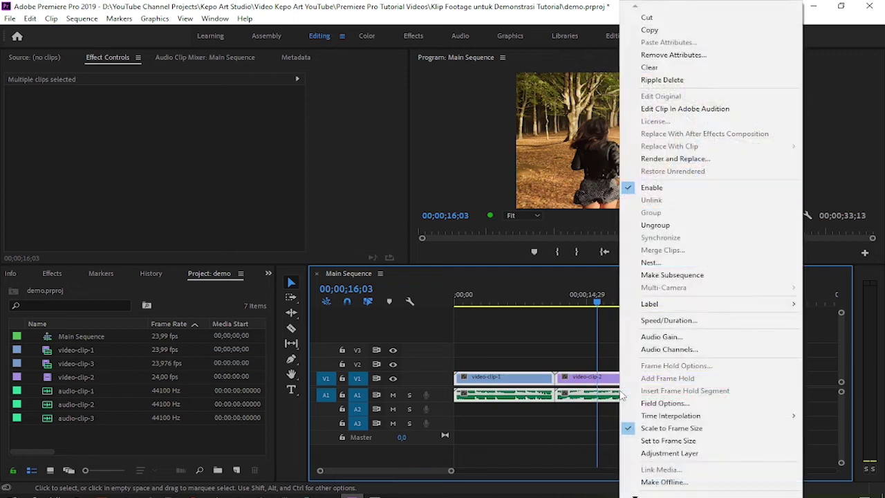
pyautogui.click(599, 442)
pyautogui.click(519, 382)
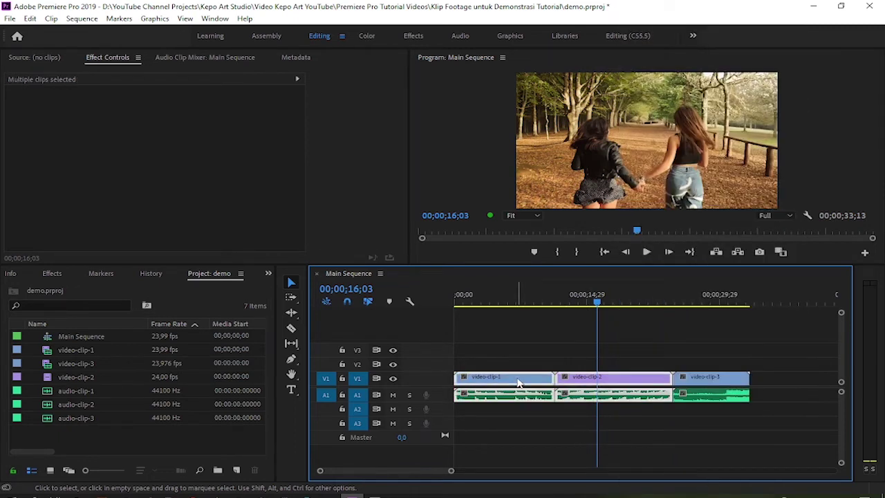
pyautogui.rightClick(518, 382)
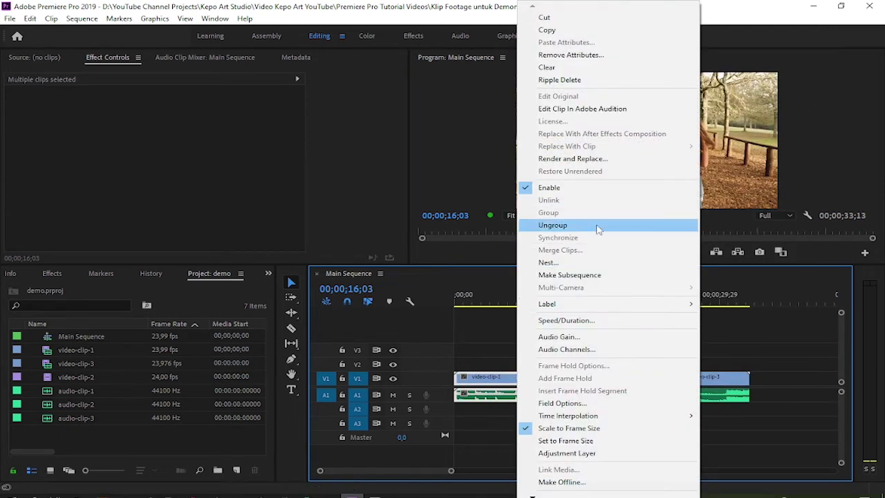
pyautogui.click(598, 225)
pyautogui.click(562, 421)
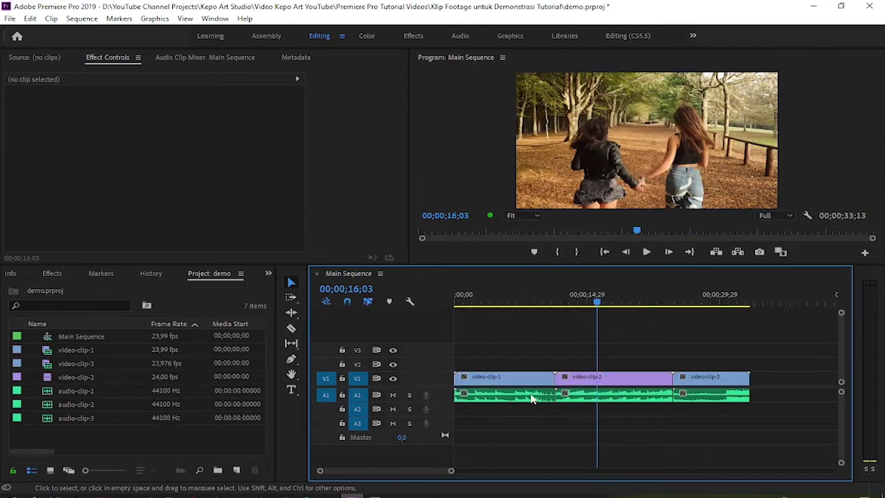
pyautogui.click(533, 396)
pyautogui.click(567, 399)
pyautogui.click(588, 436)
# With the Track Select Forward tool (A), select video-clip-1 and every clip after it
pyautogui.moveTo(503, 382)
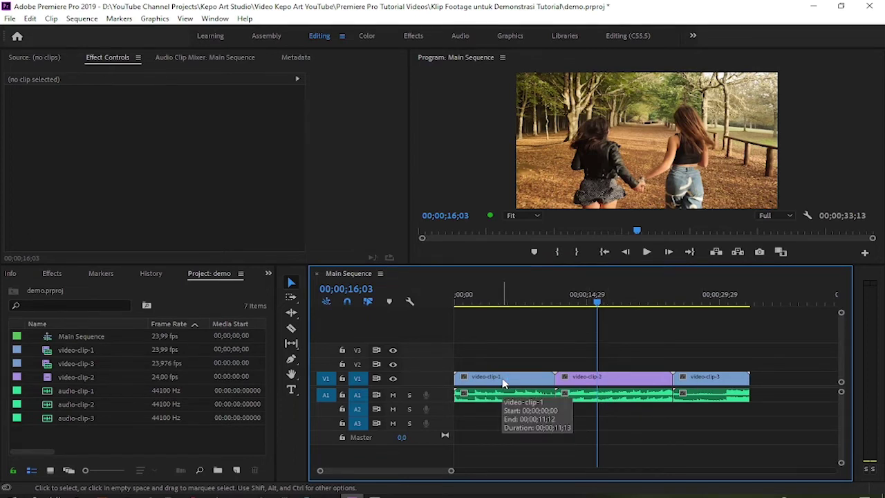
pyautogui.press('a')
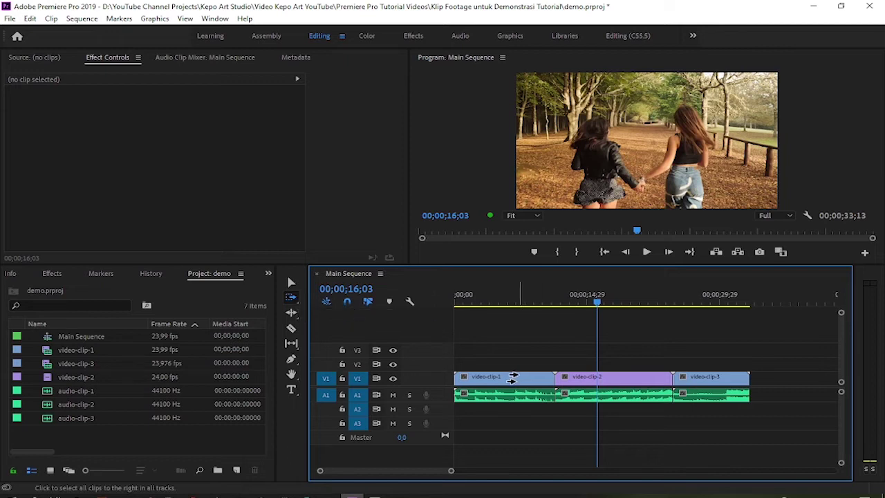
pyautogui.click(472, 380)
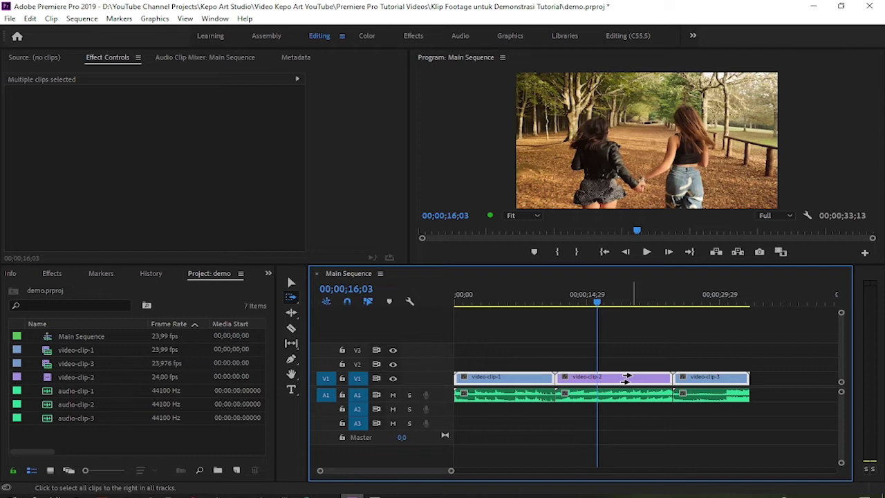
pyautogui.rightClick(626, 376)
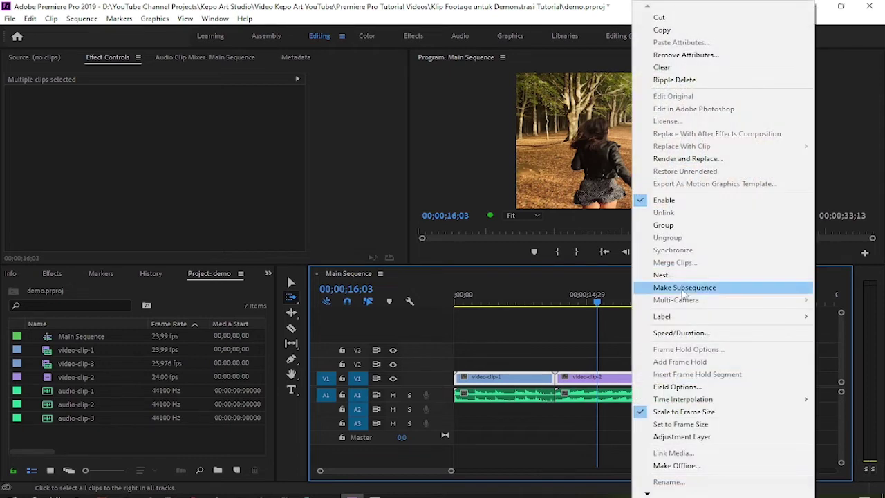
pyautogui.click(683, 279)
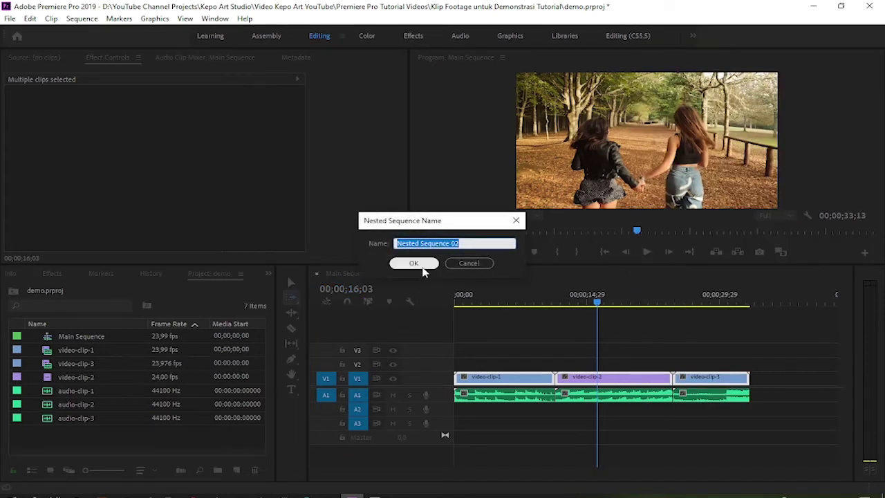
pyautogui.click(417, 262)
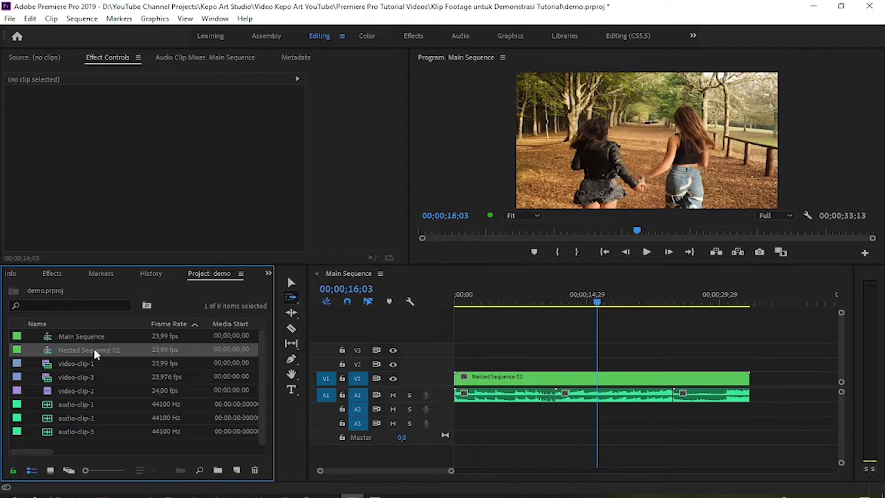
pyautogui.click(95, 351)
pyautogui.click(95, 350)
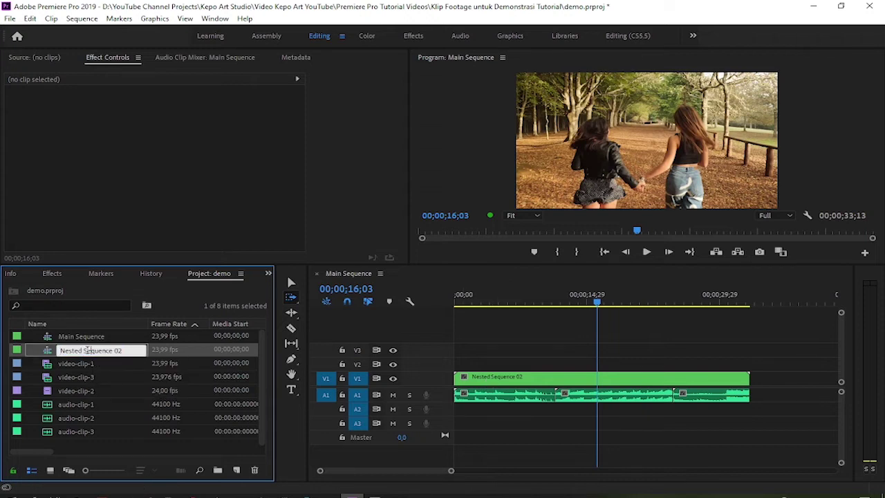
pyautogui.moveTo(83, 351); pyautogui.dragTo(135, 349)
pyautogui.write('Video Clips')
pyautogui.press('Return')
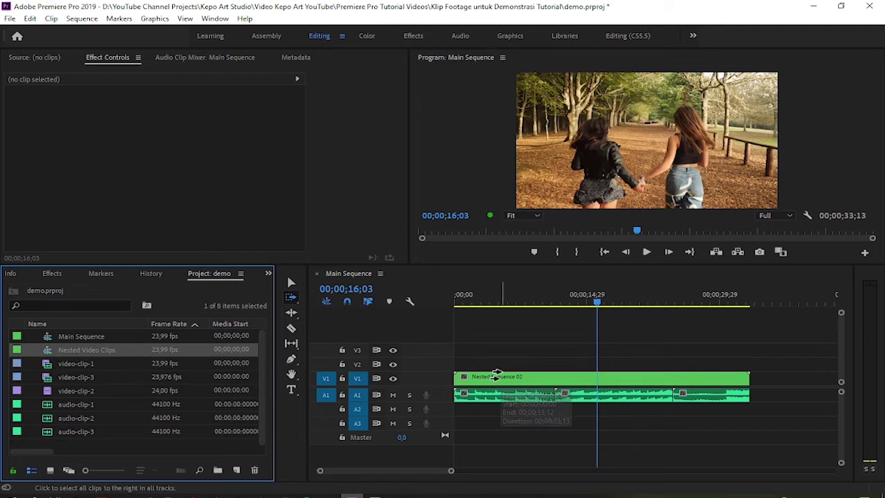
pyautogui.click(531, 420)
pyautogui.press('c')
pyautogui.click(527, 378)
pyautogui.click(593, 378)
pyautogui.click(667, 378)
pyautogui.click(702, 378)
pyautogui.hotkey('ctrl', 'z')
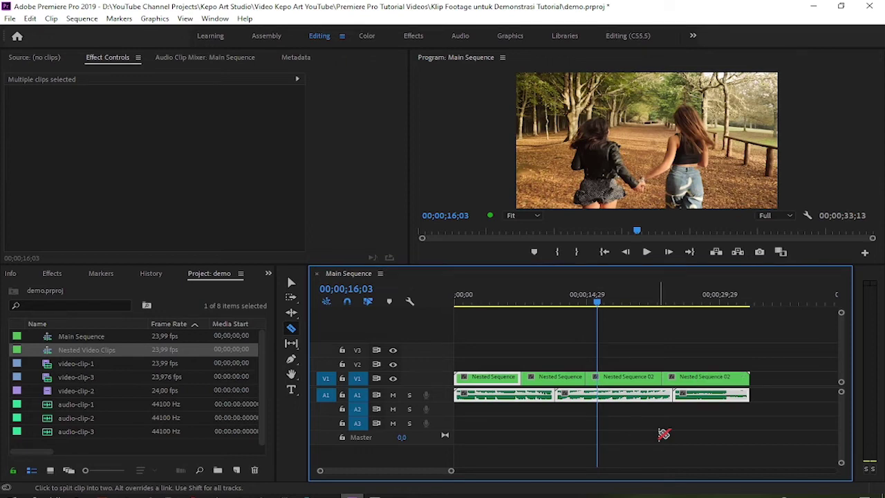
pyautogui.hotkey('ctrl', 'z')
pyautogui.hotkey('ctrl', 'z')
pyautogui.hotkey('ctrl', 'z')
pyautogui.press('v')
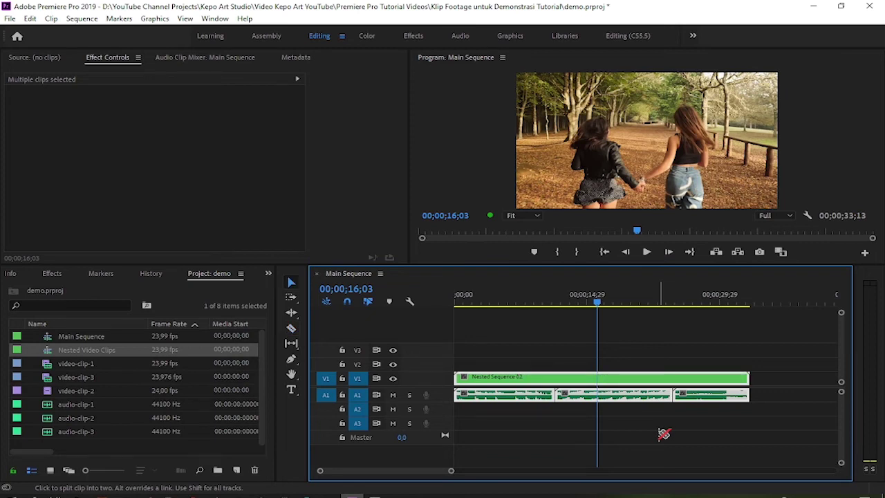
pyautogui.click(662, 434)
pyautogui.click(557, 391)
pyautogui.hotkey('ctrl', 'z')
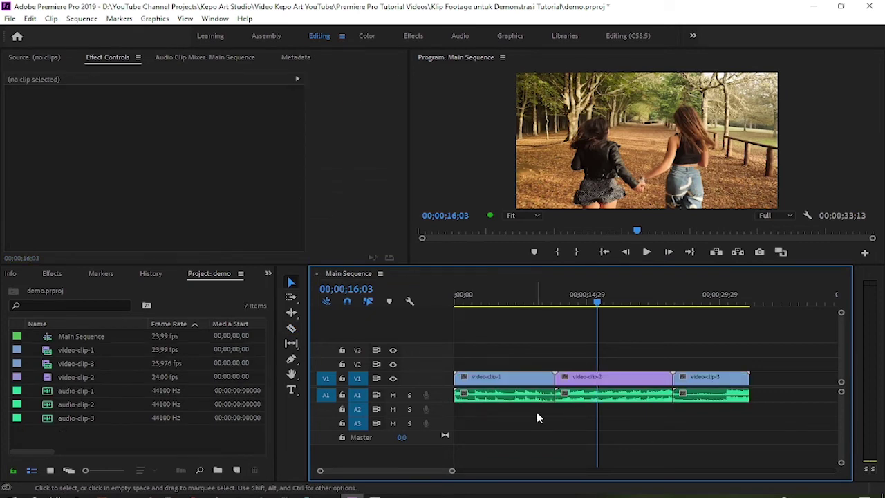
# Make a subsequence, Main Sequence_Sub_01, from video-clip-2 and video-clip-3
pyautogui.hotkey('shift', '7')
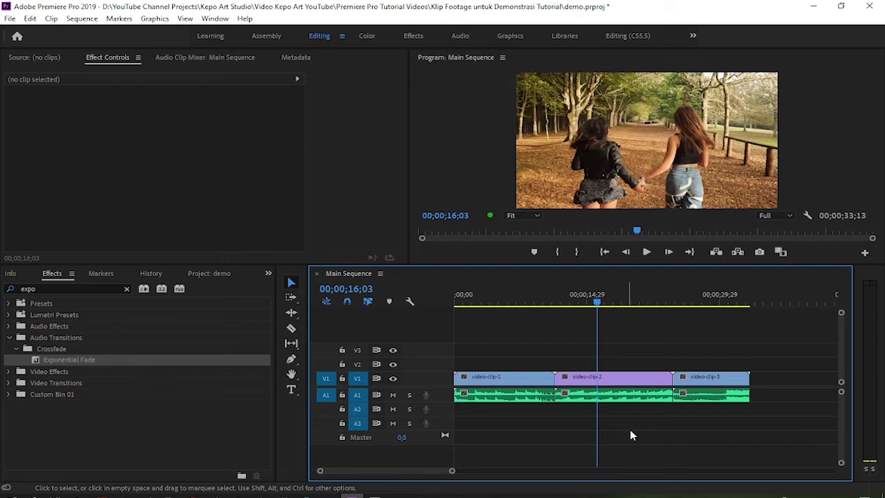
pyautogui.moveTo(714, 419); pyautogui.dragTo(622, 354)
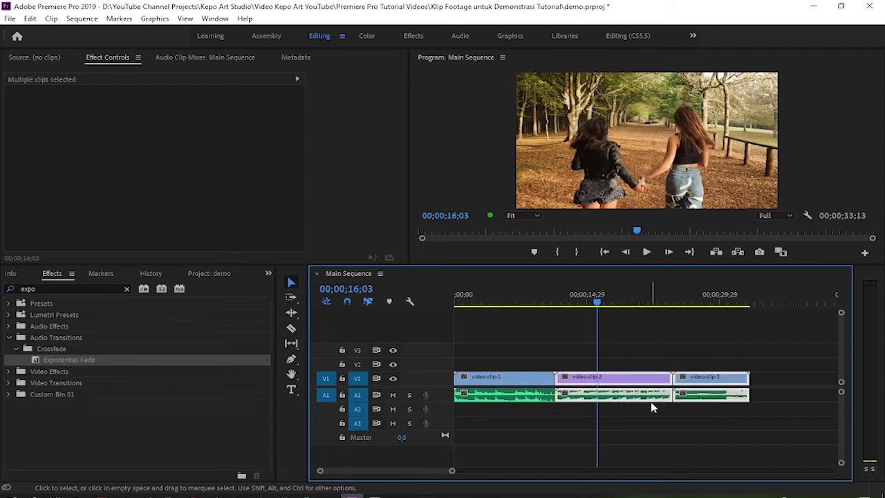
pyautogui.rightClick(638, 380)
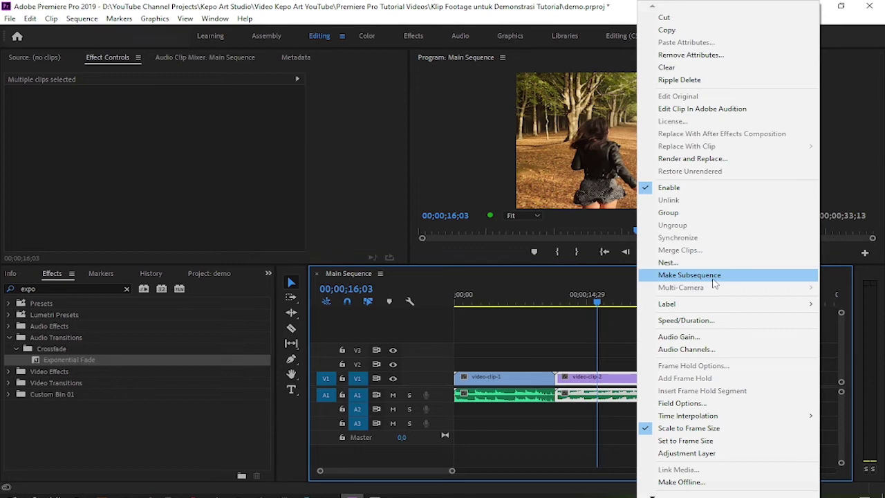
pyautogui.click(691, 275)
# Switch the left panel to Media Browser, then back to the Project item list
pyautogui.click(270, 272)
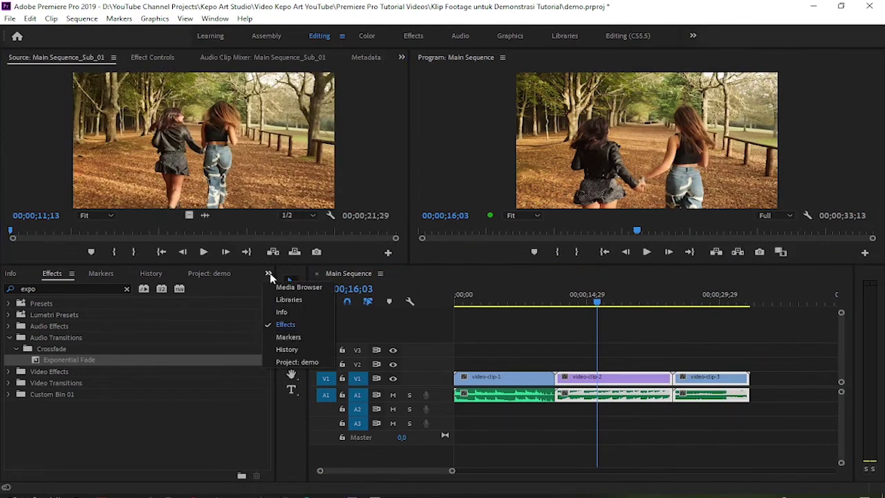
pyautogui.click(298, 286)
pyautogui.click(269, 273)
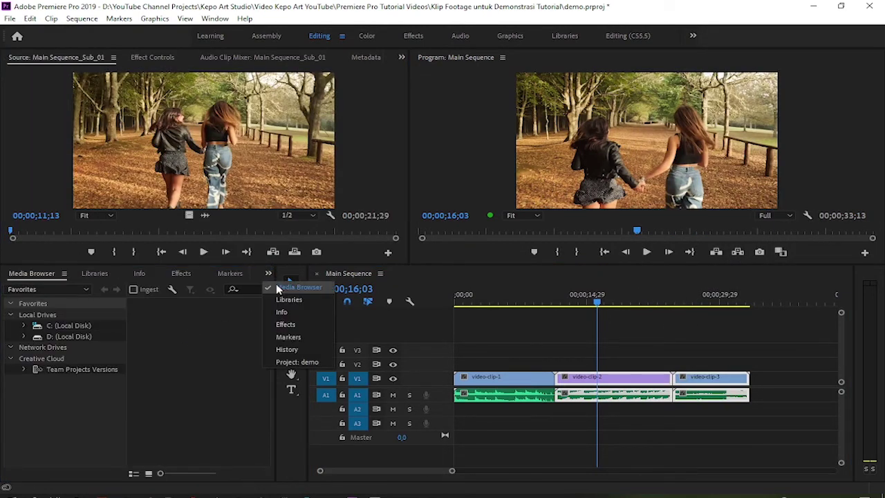
pyautogui.click(296, 362)
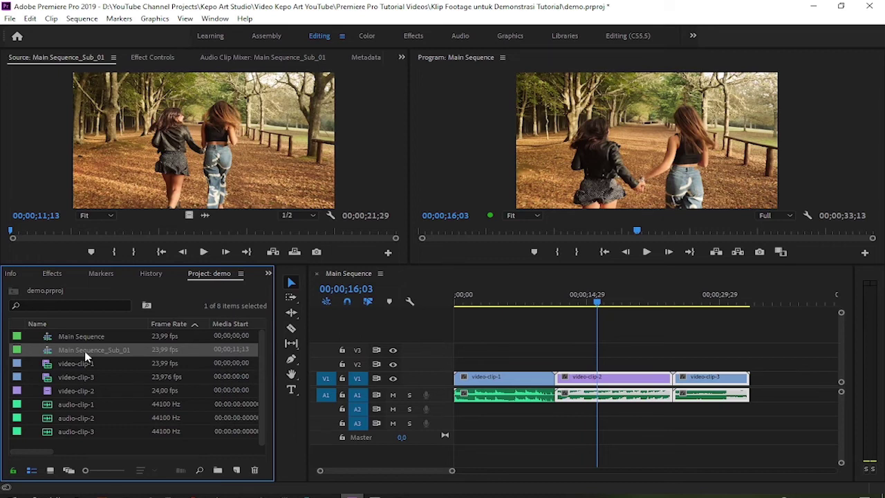
# Place Main Sequence_Sub_01 on V1 after video-clip-3 and move the playhead there
pyautogui.moveTo(87, 355); pyautogui.dragTo(763, 390)
pyautogui.scroll(-2, 770, 444)
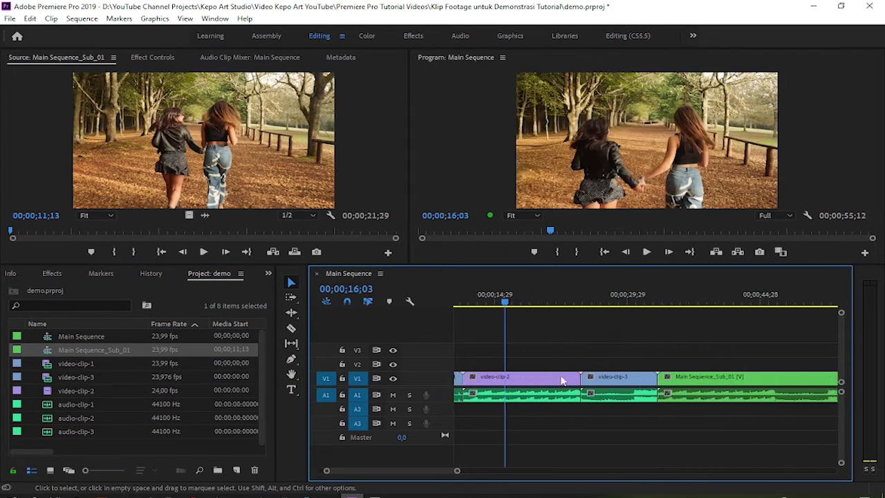
pyautogui.moveTo(505, 302)
pyautogui.mouseDown()
pyautogui.moveTo(660, 334)
pyautogui.moveTo(507, 339)
pyautogui.mouseUp()
pyautogui.scroll(2, 715, 415)
pyautogui.scroll(-1, 716, 415)
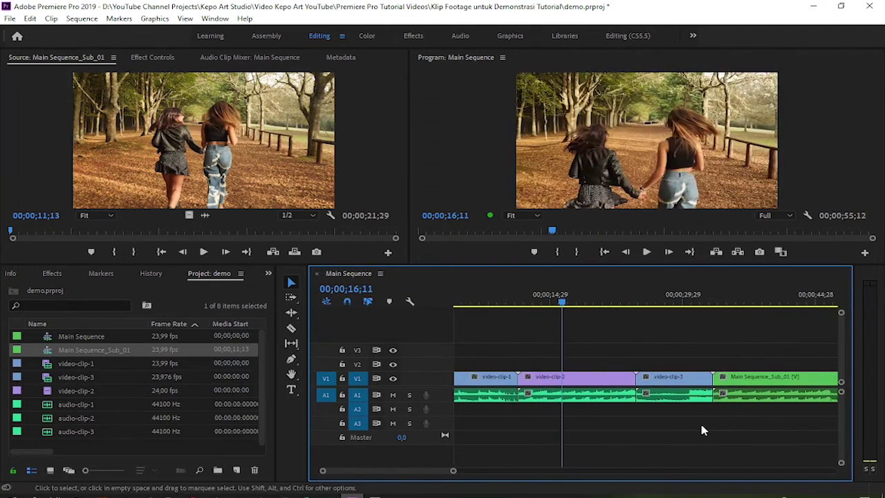
# Nest the clips as Nested Sequence 04, undo it, and reselect video-clip-2 and video-clip-3
pyautogui.rightClick(597, 376)
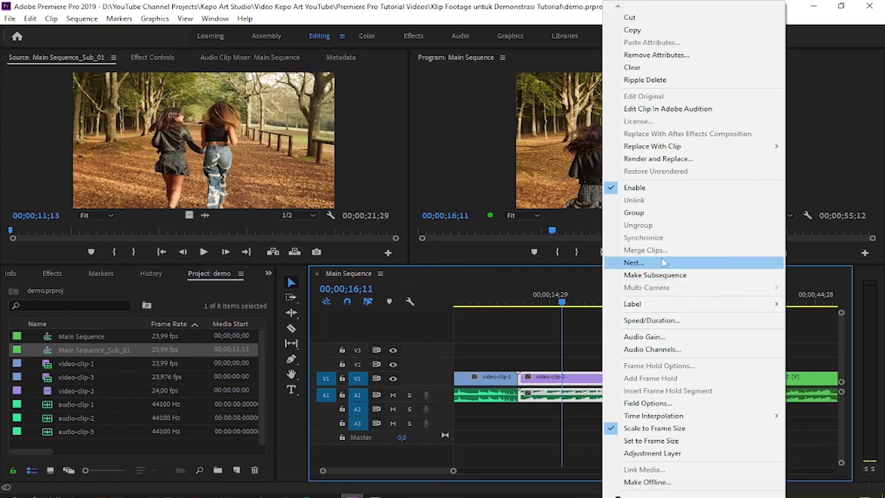
pyautogui.click(634, 262)
pyautogui.click(418, 263)
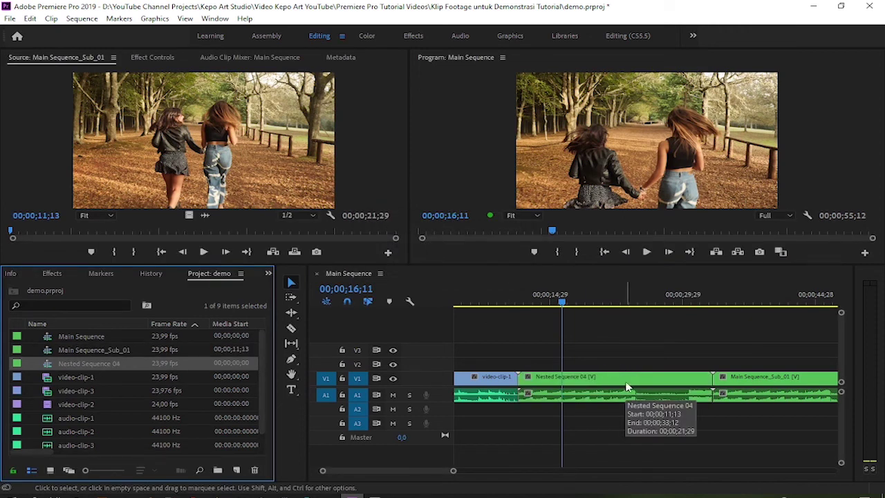
pyautogui.hotkey('ctrl', 'z')
pyautogui.moveTo(668, 409); pyautogui.dragTo(615, 379)
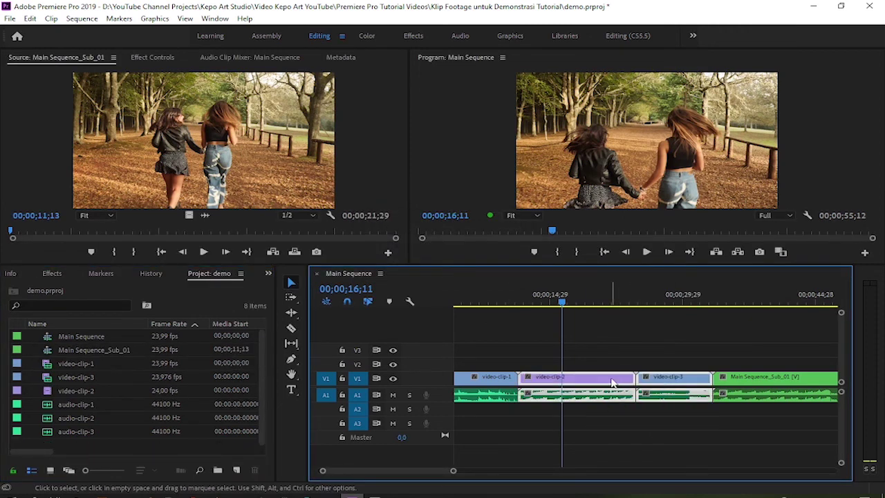
# Make Main Sequence_Sub_02 from the selected clips, then place it on V2 and undo that placement
pyautogui.rightClick(612, 381)
pyautogui.click(661, 275)
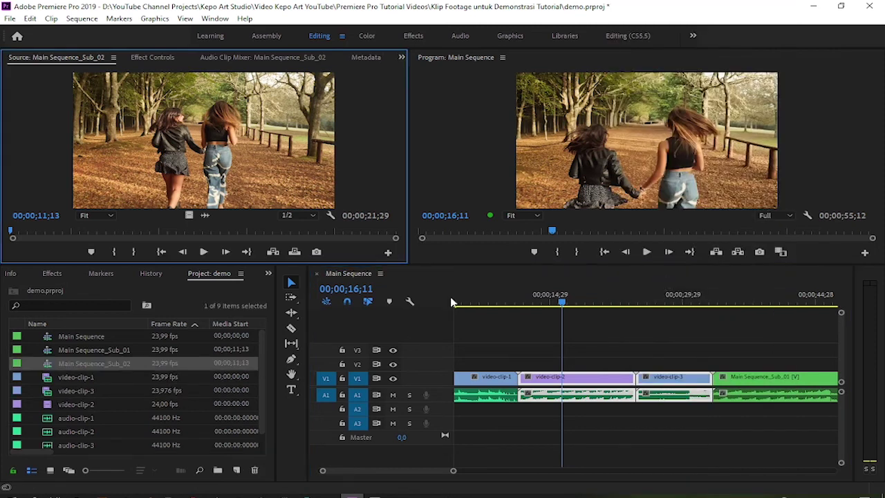
pyautogui.moveTo(109, 368); pyautogui.dragTo(550, 368)
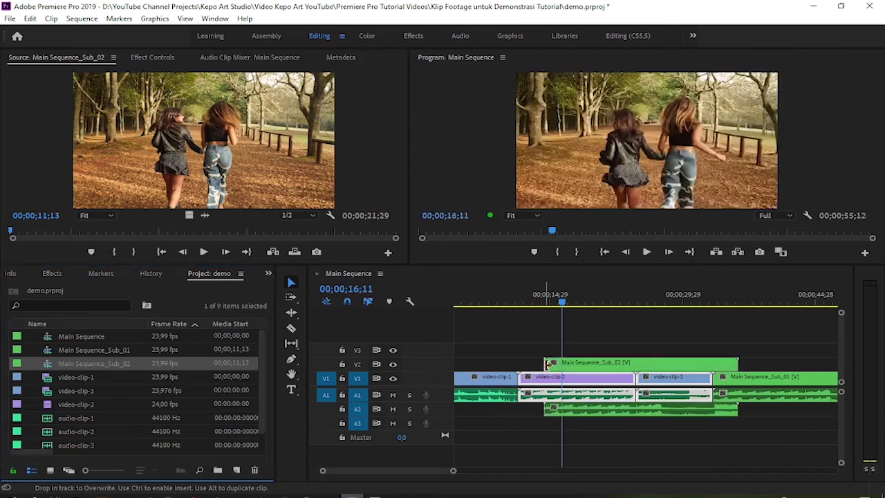
pyautogui.hotkey('ctrl', 'z')
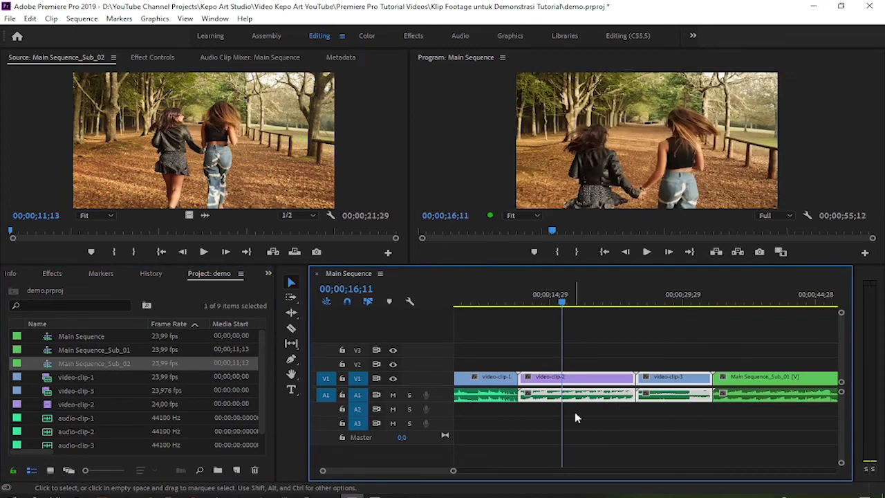